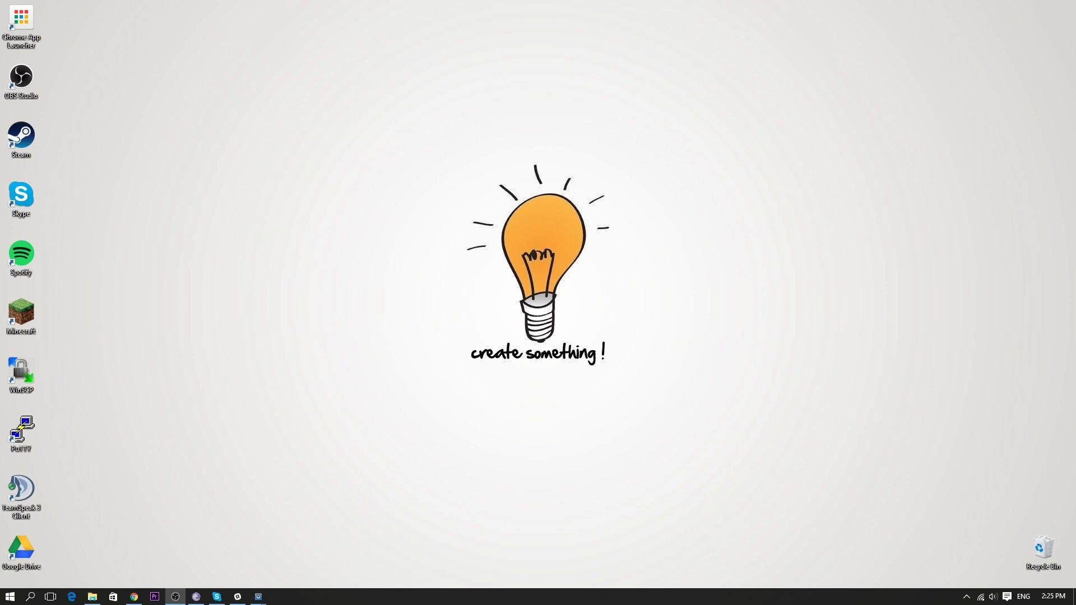
# - Drag the OBS window into view and select one of the existing scenes
pyautogui.moveTo(1075, 202); pyautogui.dragTo(461, 89)
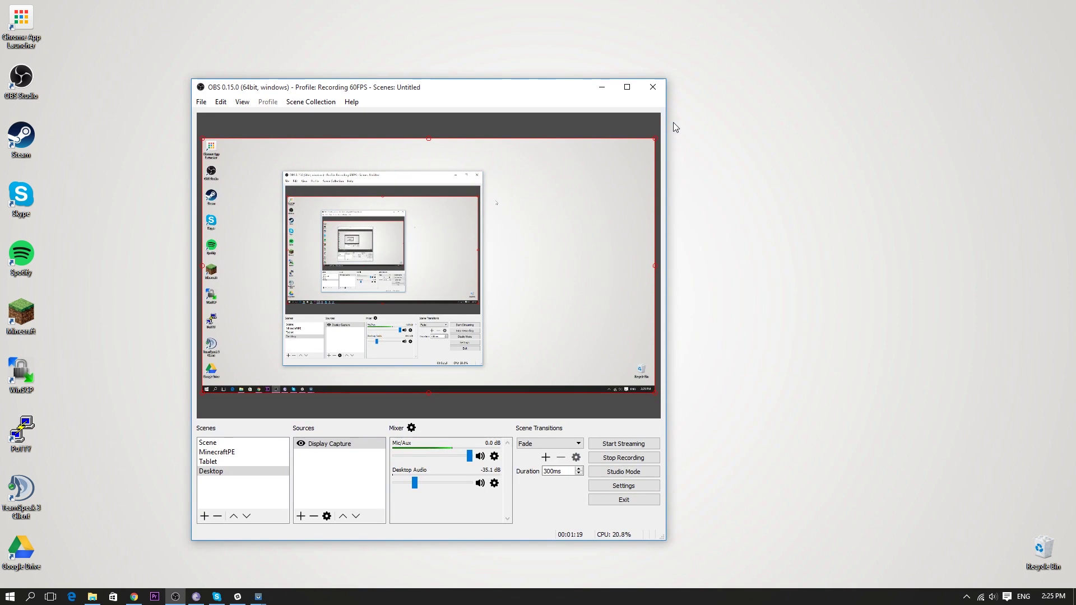
pyautogui.click(224, 461)
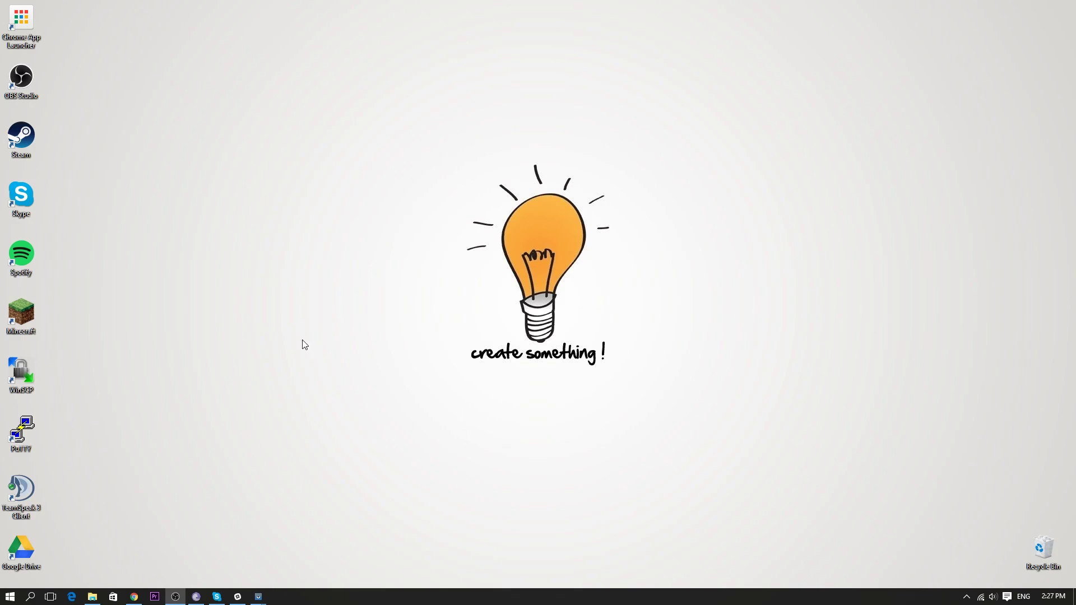
# - Restore the vysor Web Store search, open Vysor's store page and view its related apps
pyautogui.click(134, 596)
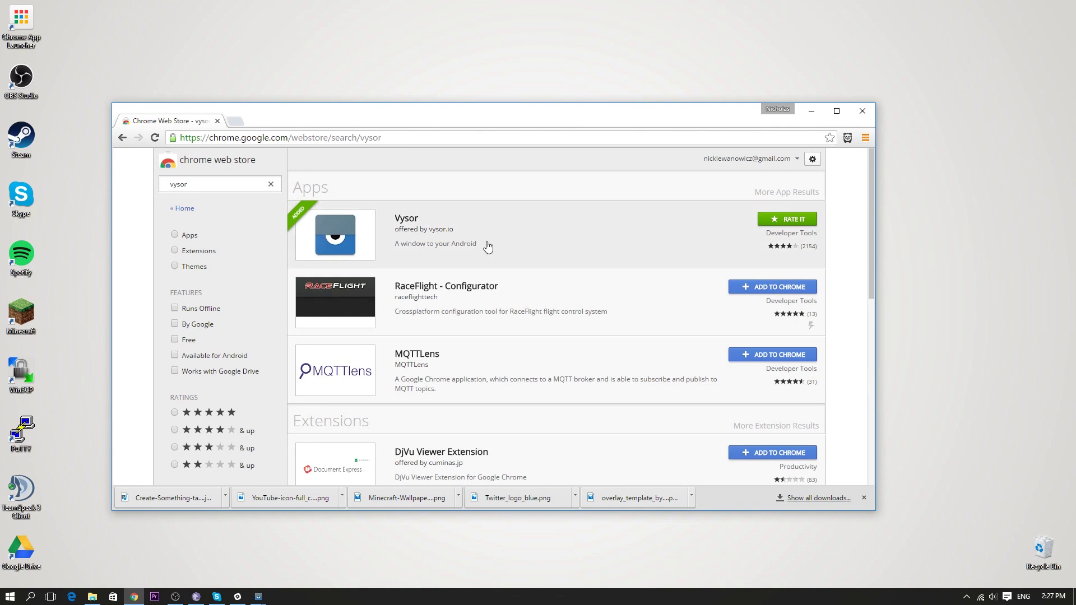
pyautogui.click(399, 227)
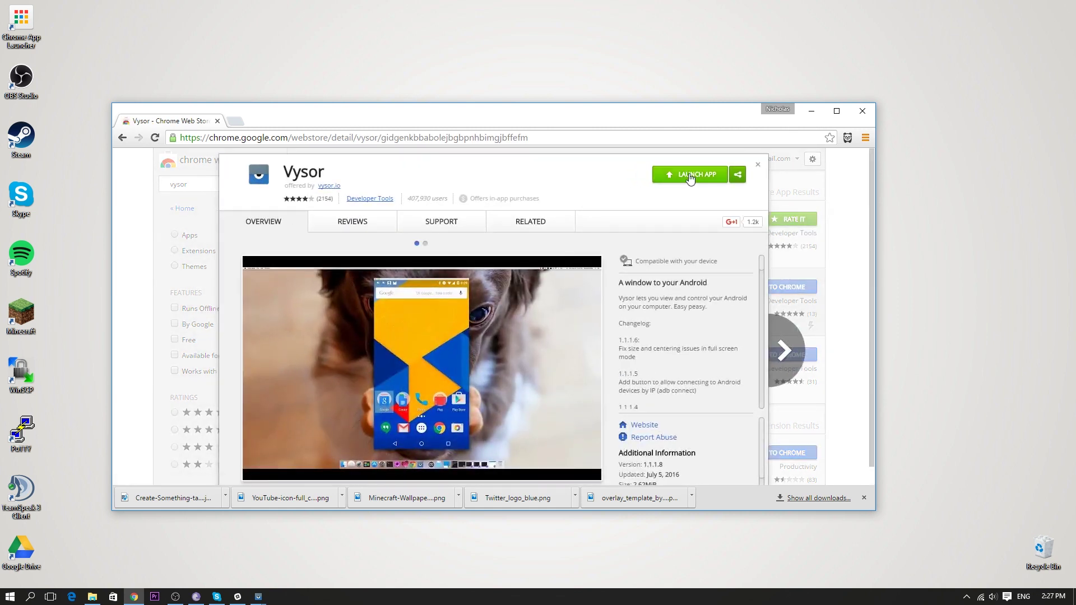
pyautogui.click(531, 222)
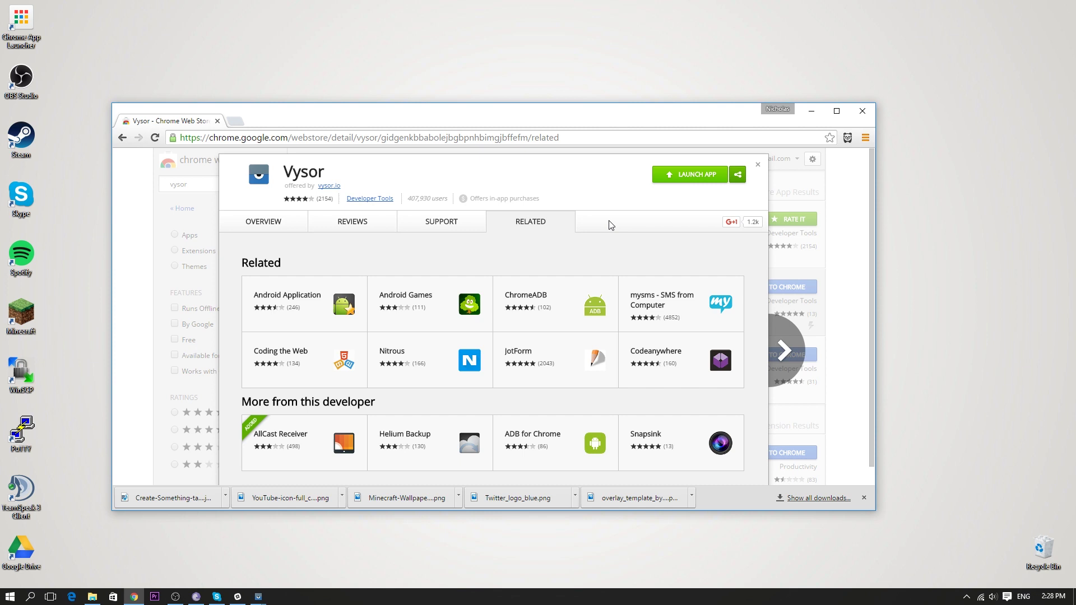
# - Bring the Vysor mirror window forward, reposition it, and open the Vysor app on the tablet
pyautogui.moveTo(259, 597)
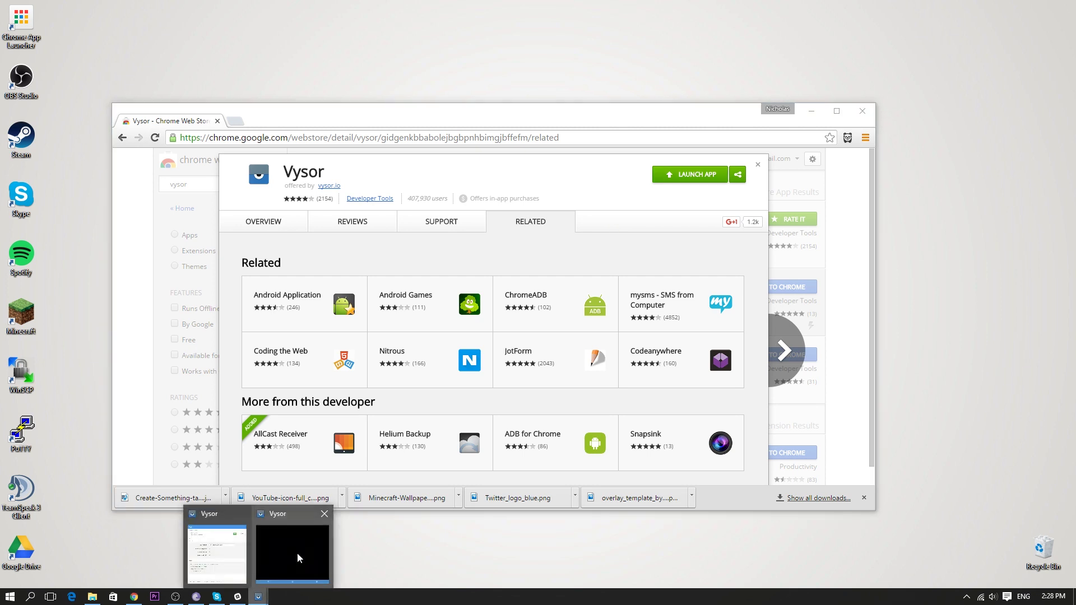
pyautogui.click(216, 550)
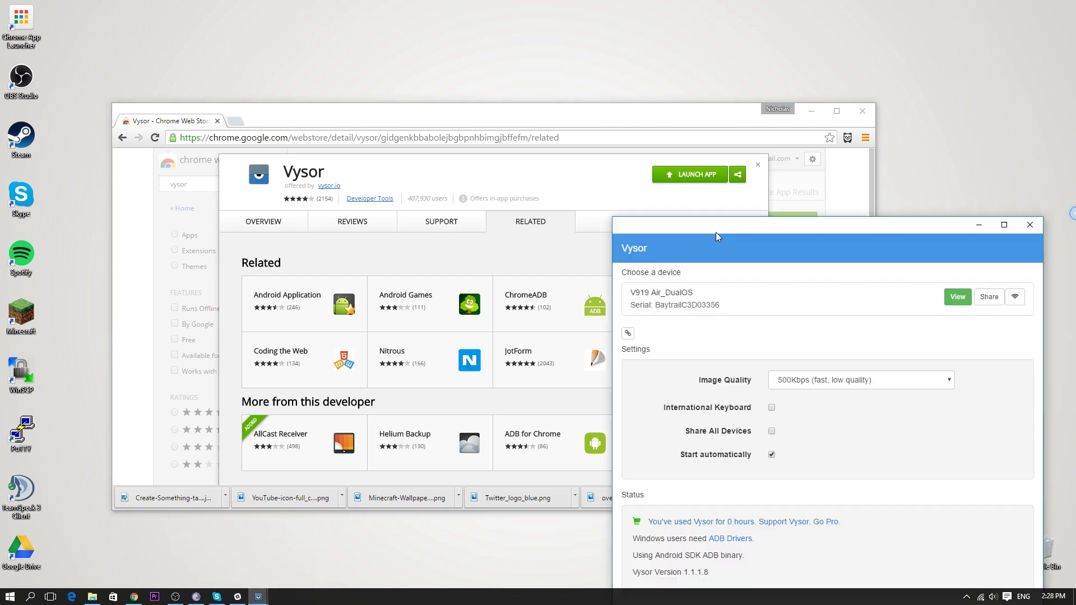
pyautogui.moveTo(729, 236); pyautogui.dragTo(412, 99)
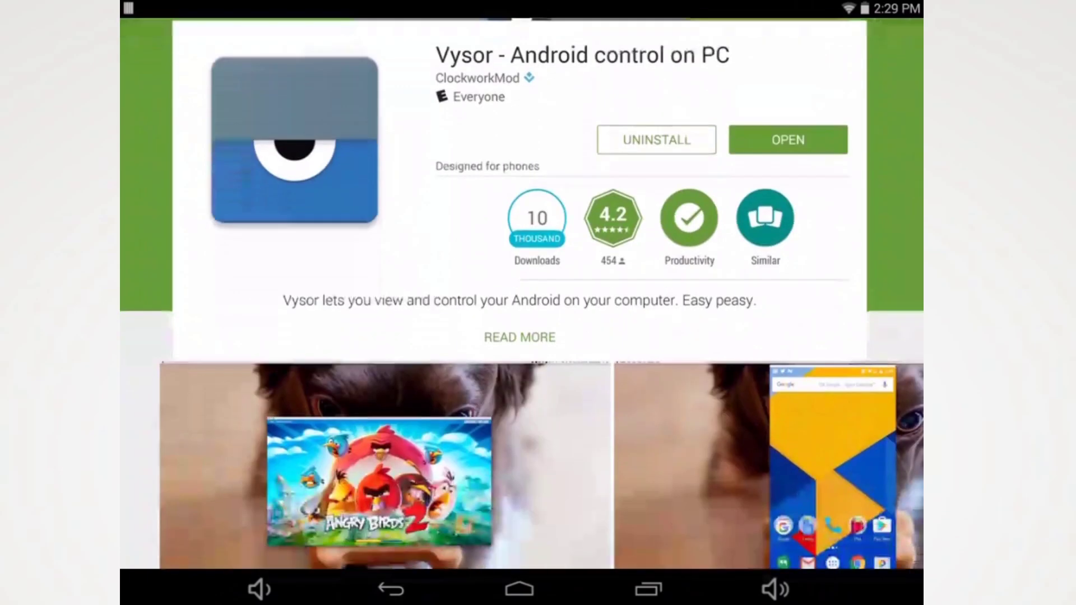
pyautogui.scroll(2, 521, 291)
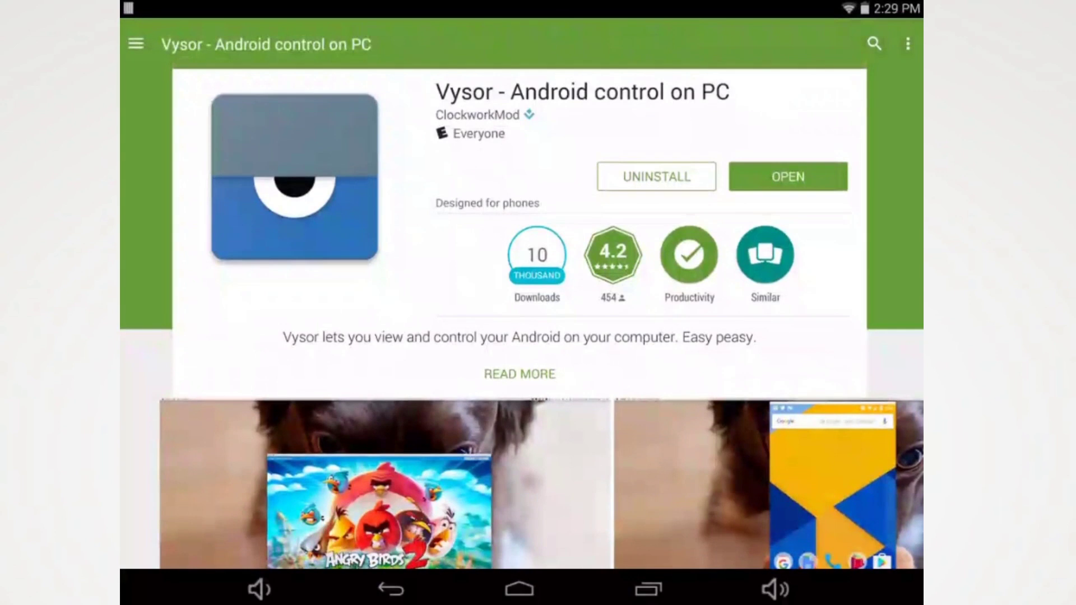
pyautogui.scroll(2, 522, 292)
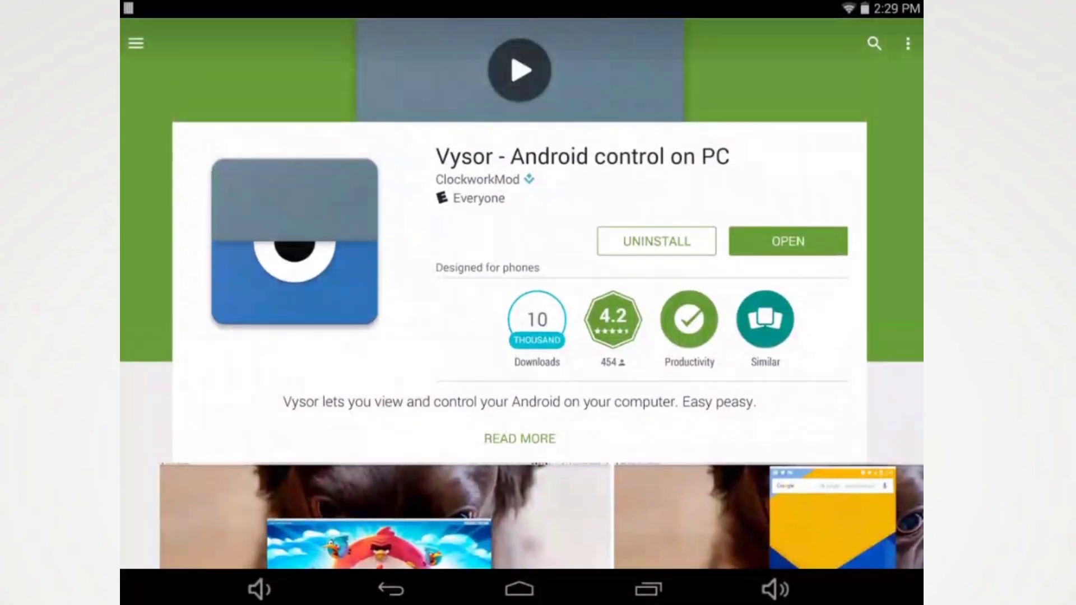
pyautogui.scroll(-2, 522, 292)
pyautogui.scroll(4, 521, 291)
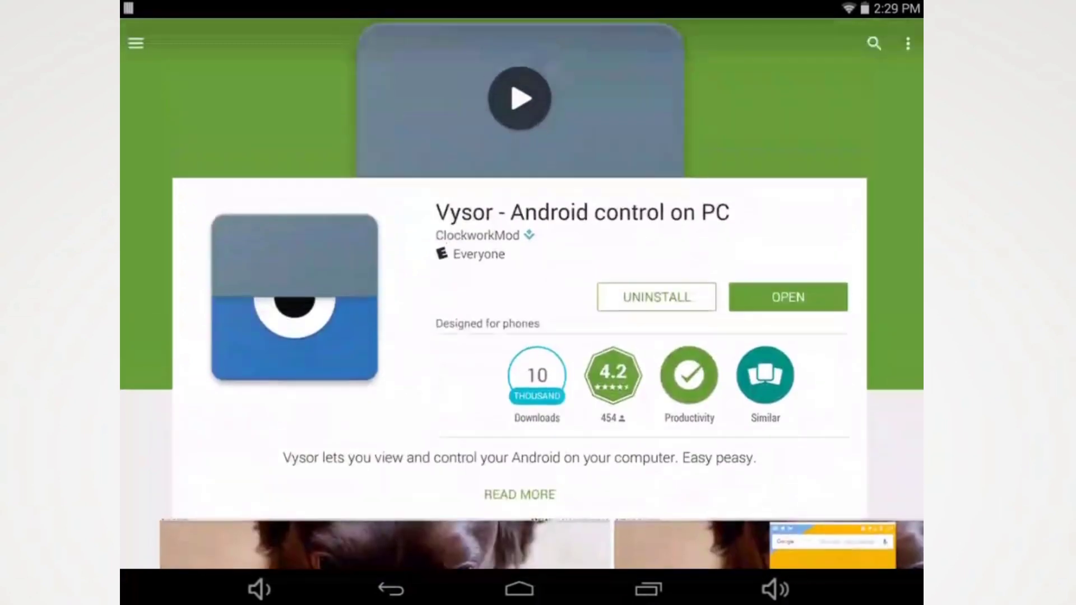
pyautogui.click(788, 334)
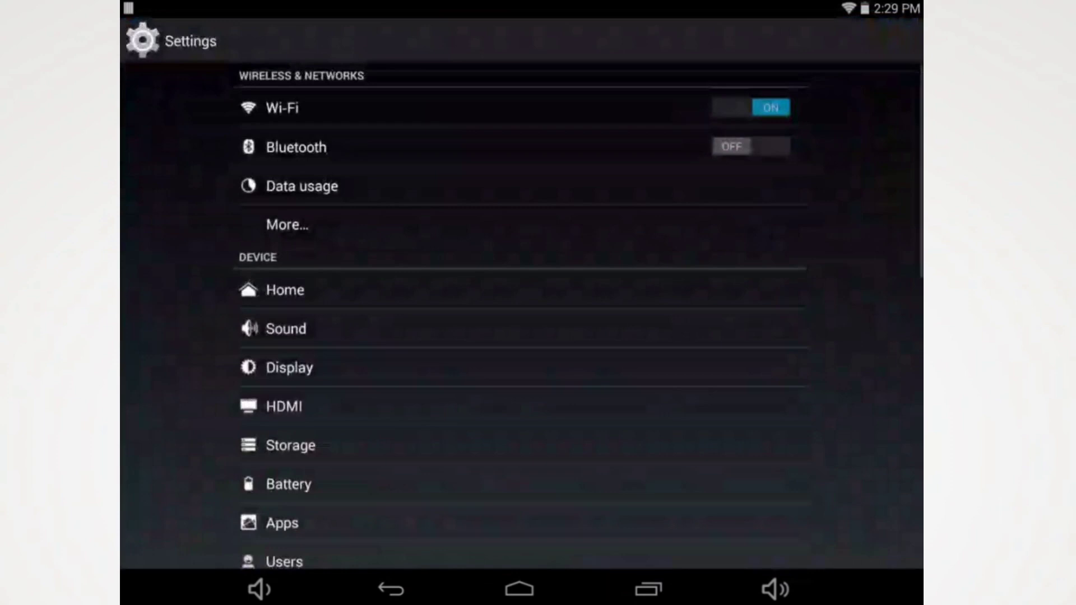
# - On the mirrored tablet, open About tablet and tap Build number five times to unlock developer mode
pyautogui.scroll(-10, 520, 314)
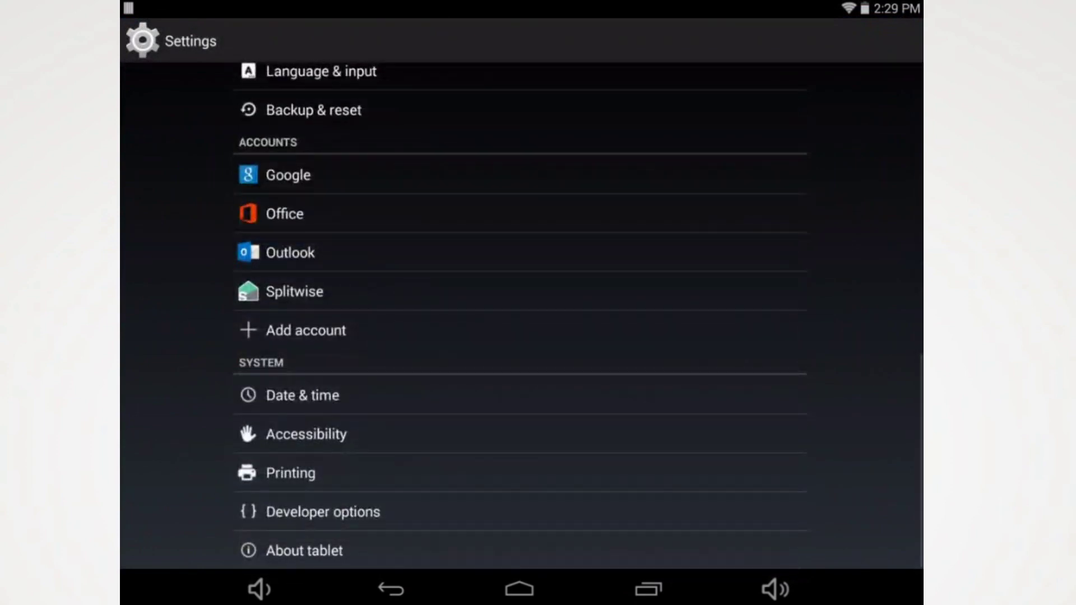
pyautogui.scroll(-3, 519, 314)
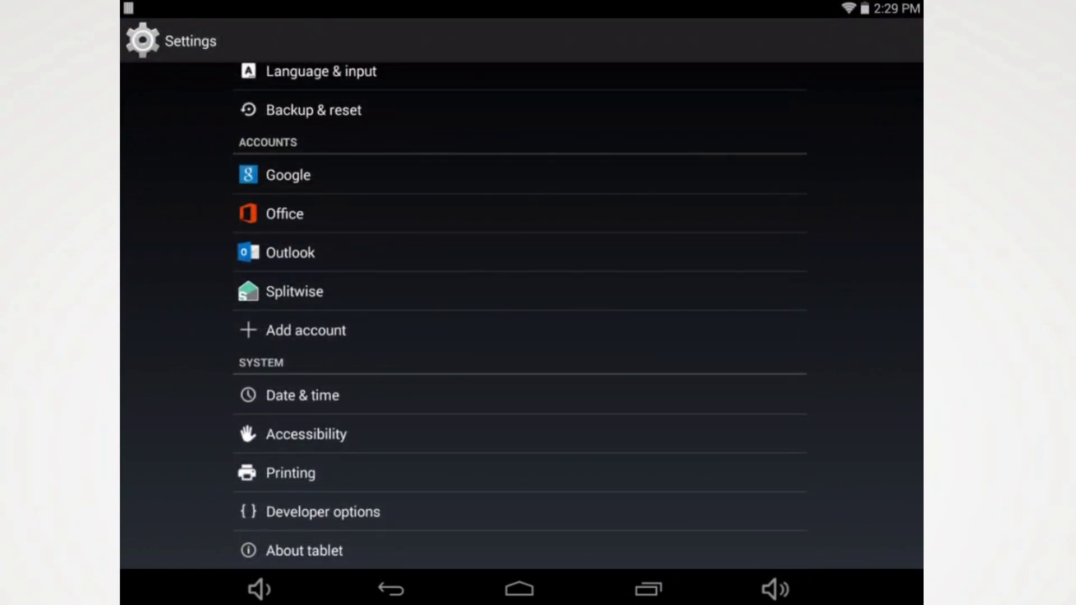
pyautogui.click(304, 550)
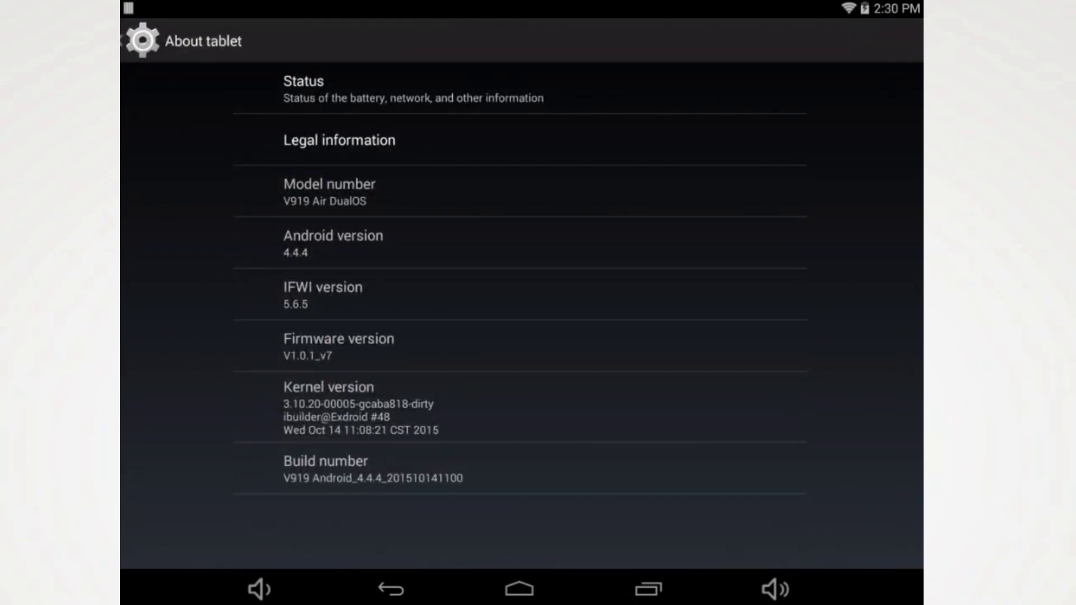
pyautogui.click(373, 470)
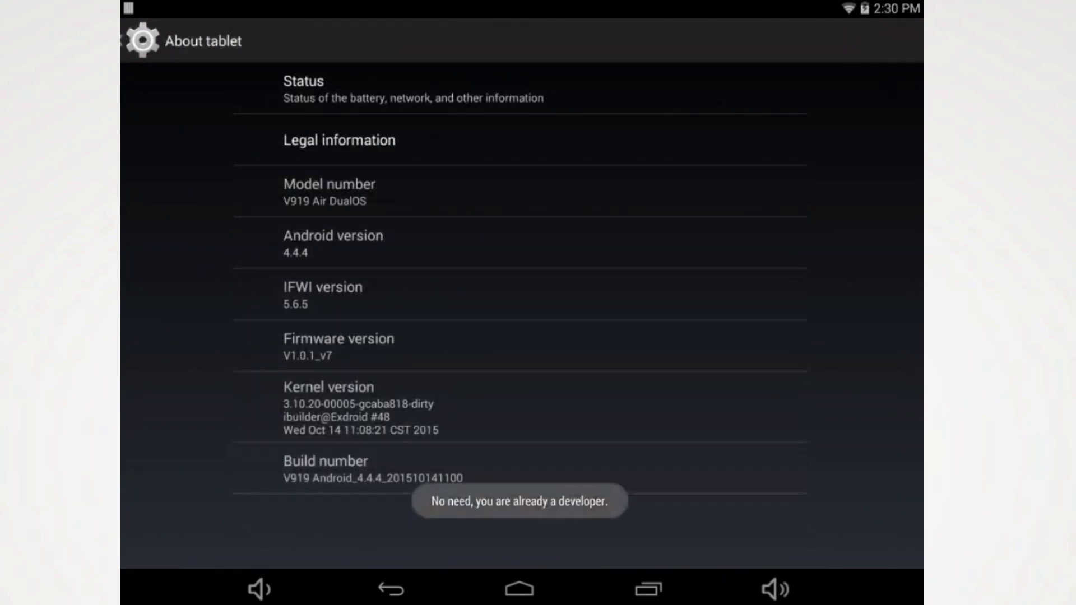
pyautogui.click(373, 470)
pyautogui.click(373, 470)
pyautogui.click(373, 469)
pyautogui.click(372, 470)
# - Return to Settings and open Developer options to confirm USB debugging is ticked
pyautogui.click(391, 589)
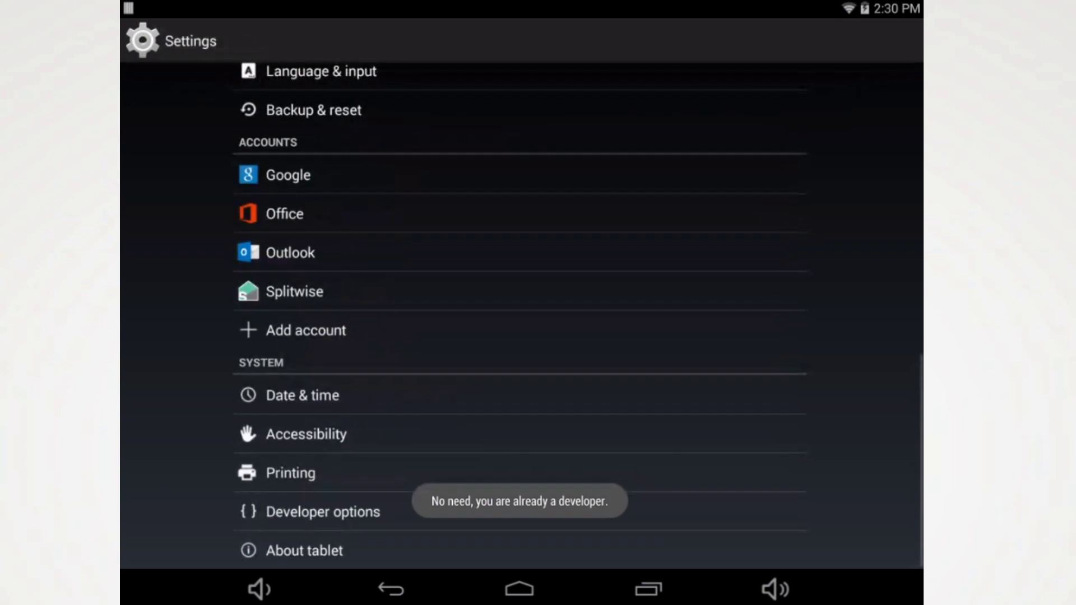
pyautogui.click(323, 511)
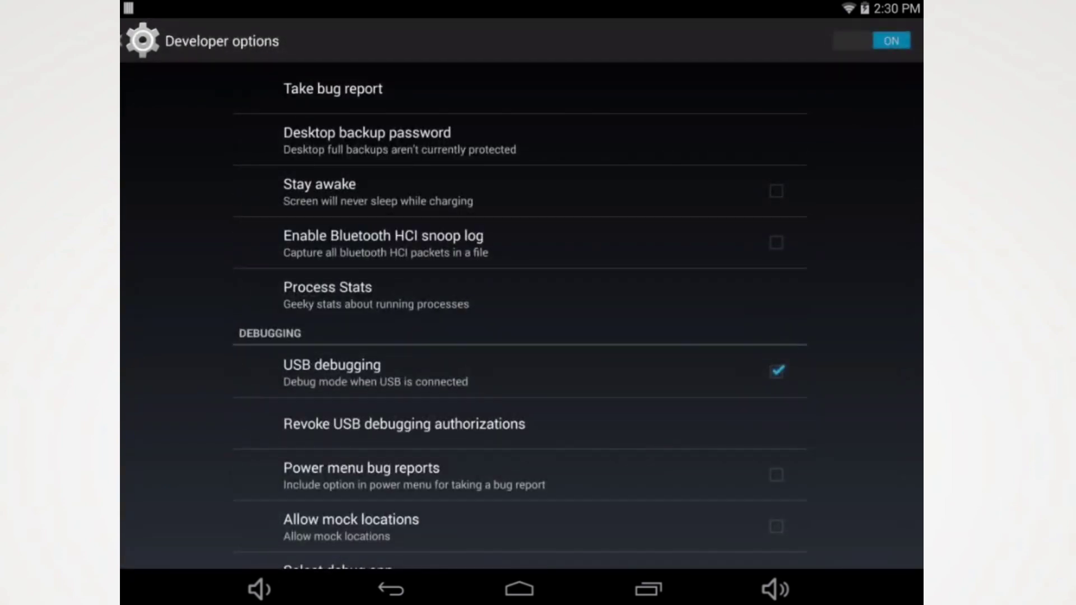
pyautogui.scroll(-3, 522, 314)
pyautogui.scroll(-3, 521, 314)
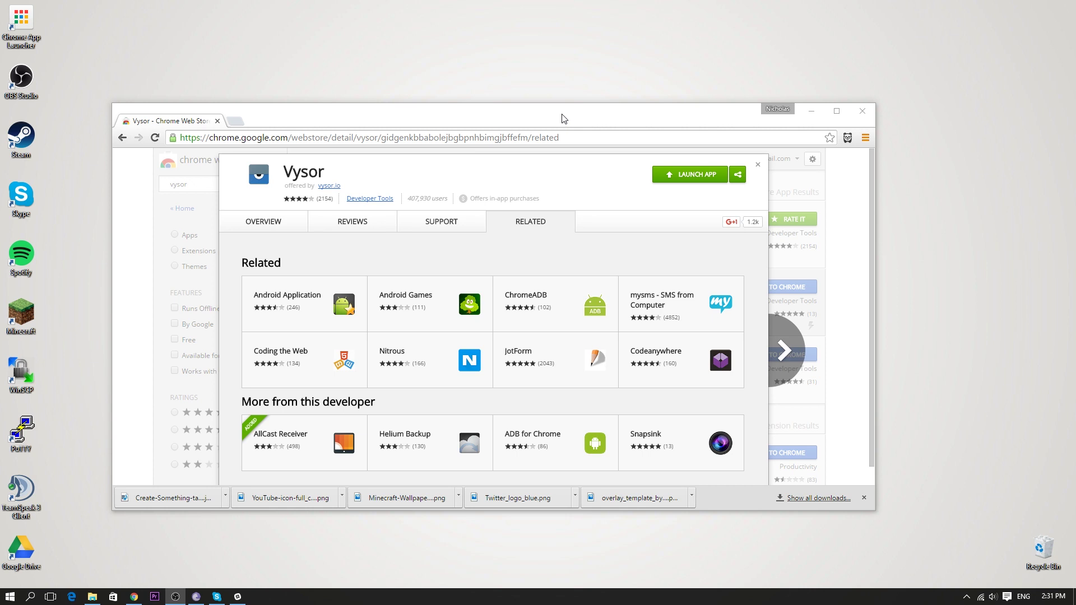
# - Launch the Vysor desktop app by searching 'vys' in the Start menu
pyautogui.press('super')
pyautogui.write('vy')
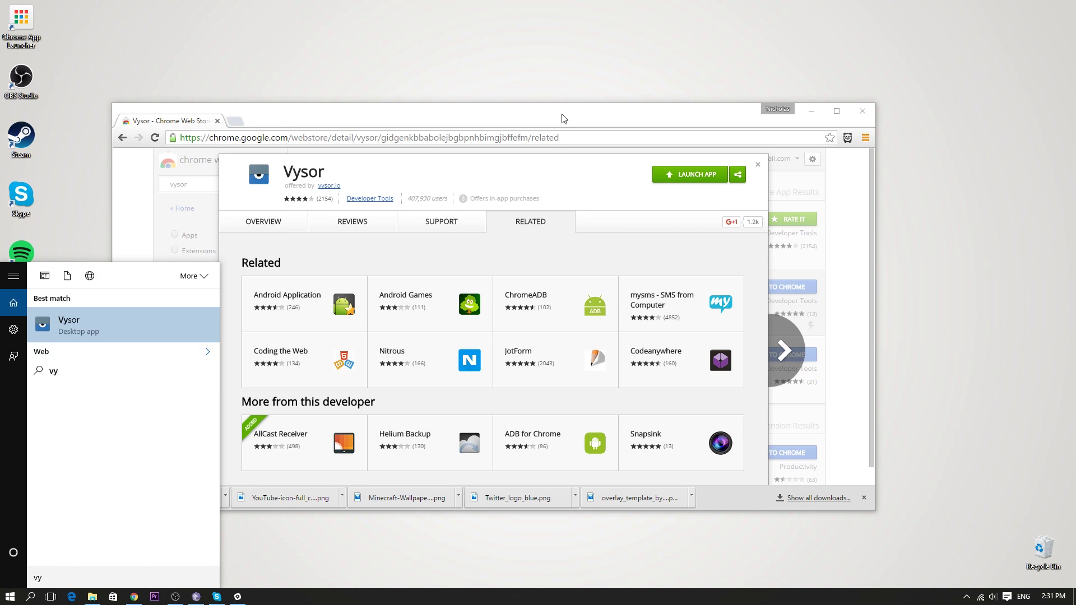
pyautogui.write('s')
pyautogui.press('Return')
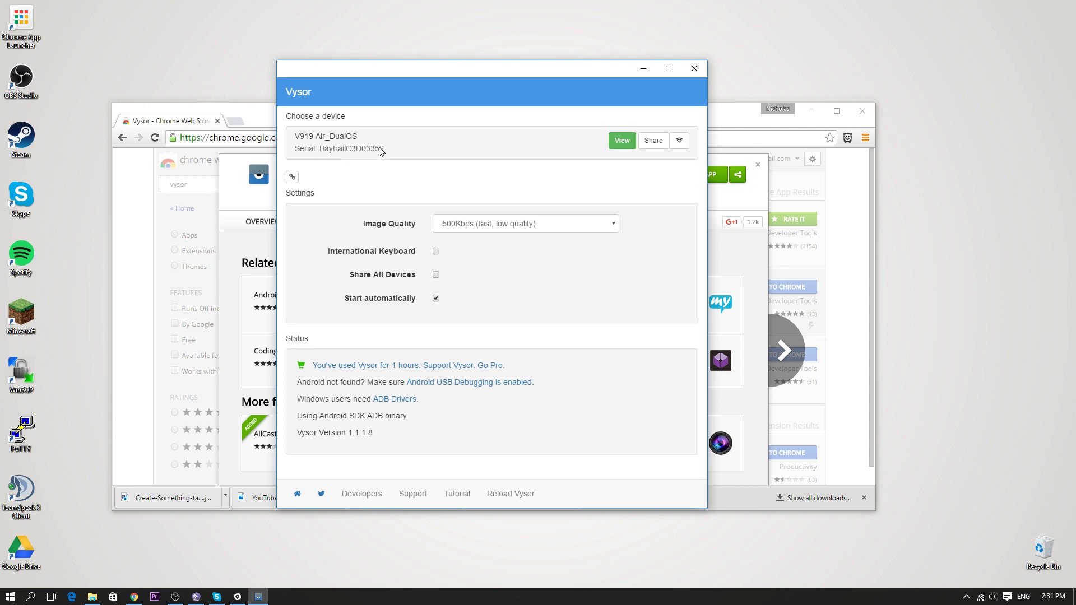
# - Keep Image Quality at 500Kbps and start viewing the V919 Air_DualOS tablet
pyautogui.click(471, 224)
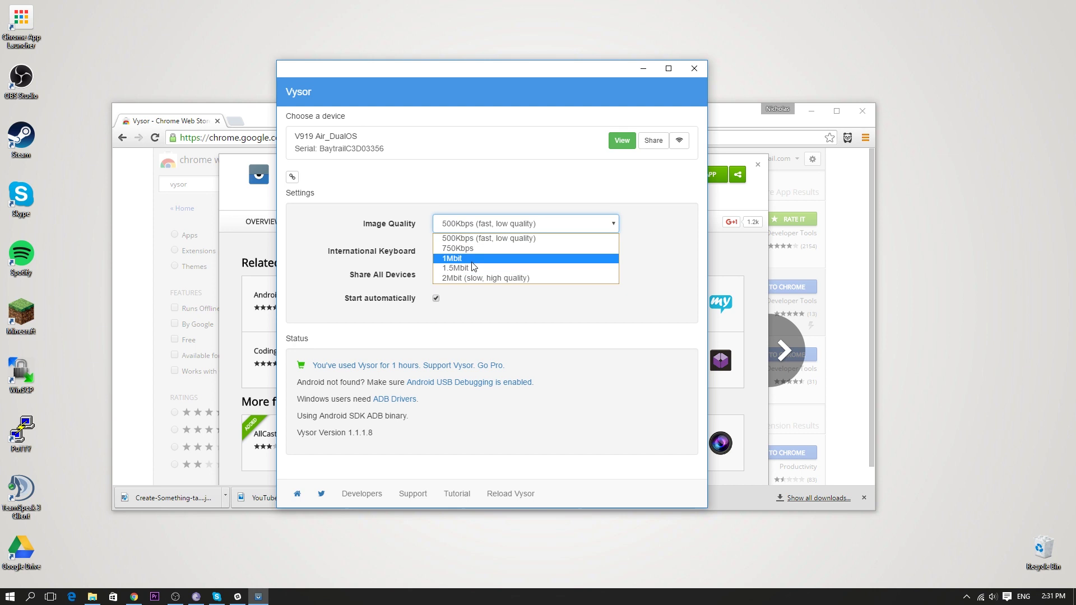
pyautogui.click(409, 234)
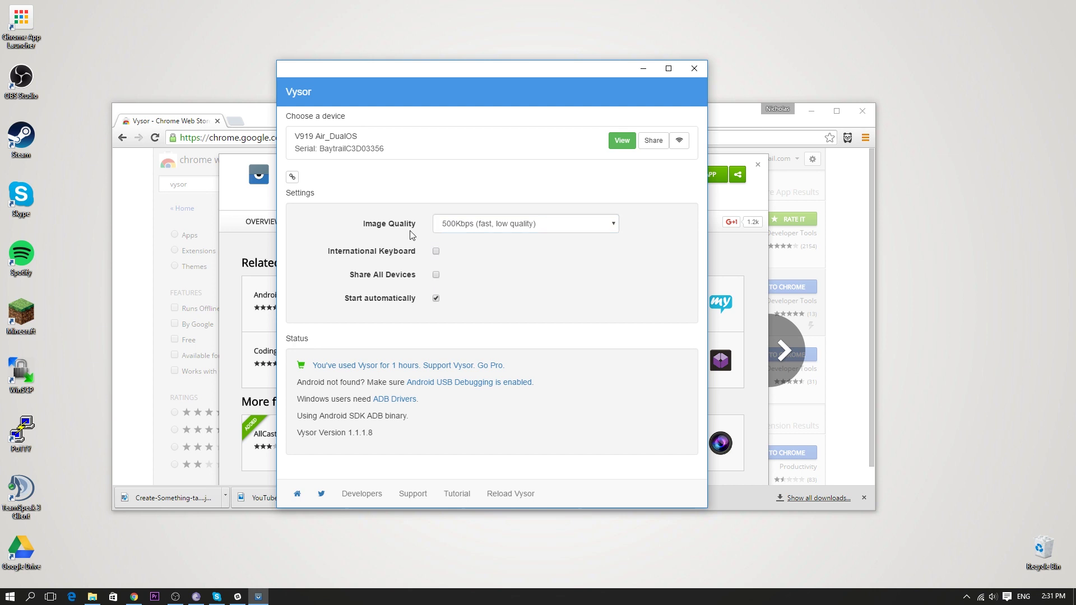
pyautogui.click(467, 228)
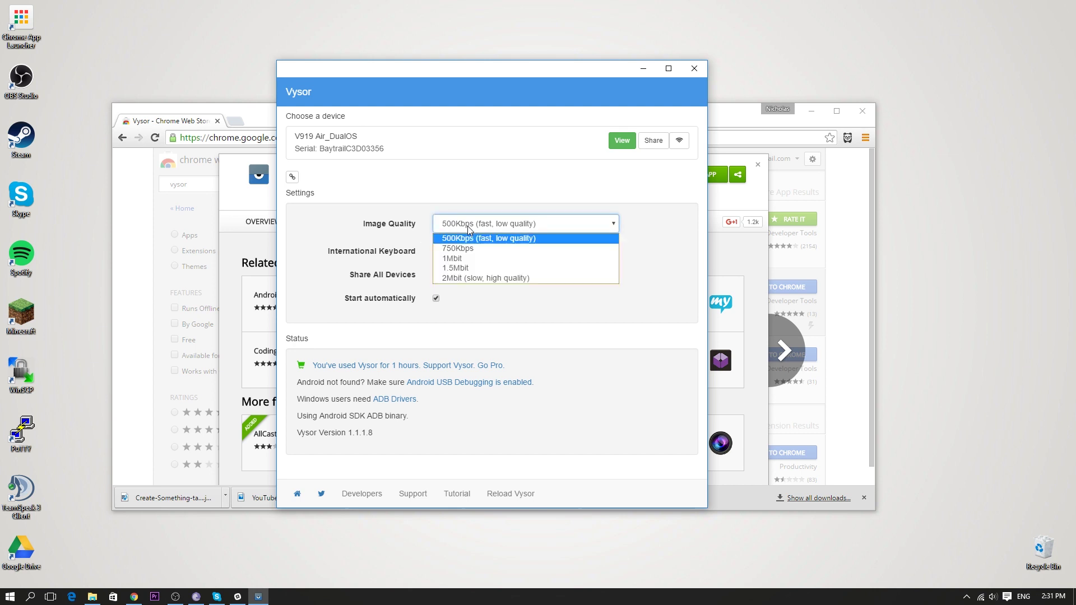
pyautogui.click(387, 235)
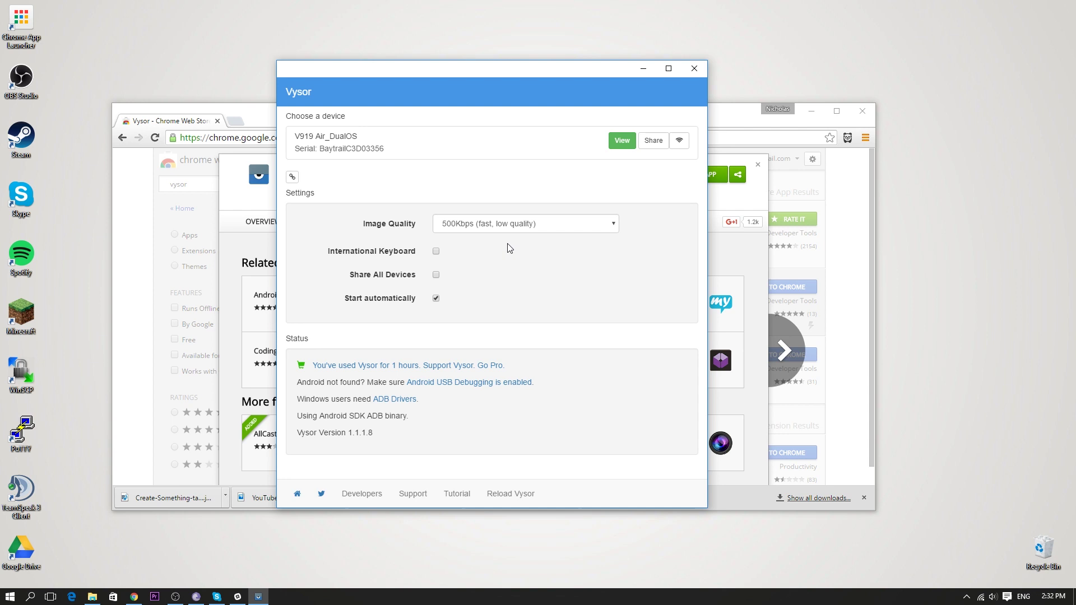
pyautogui.click(498, 224)
pyautogui.click(385, 241)
pyautogui.click(620, 142)
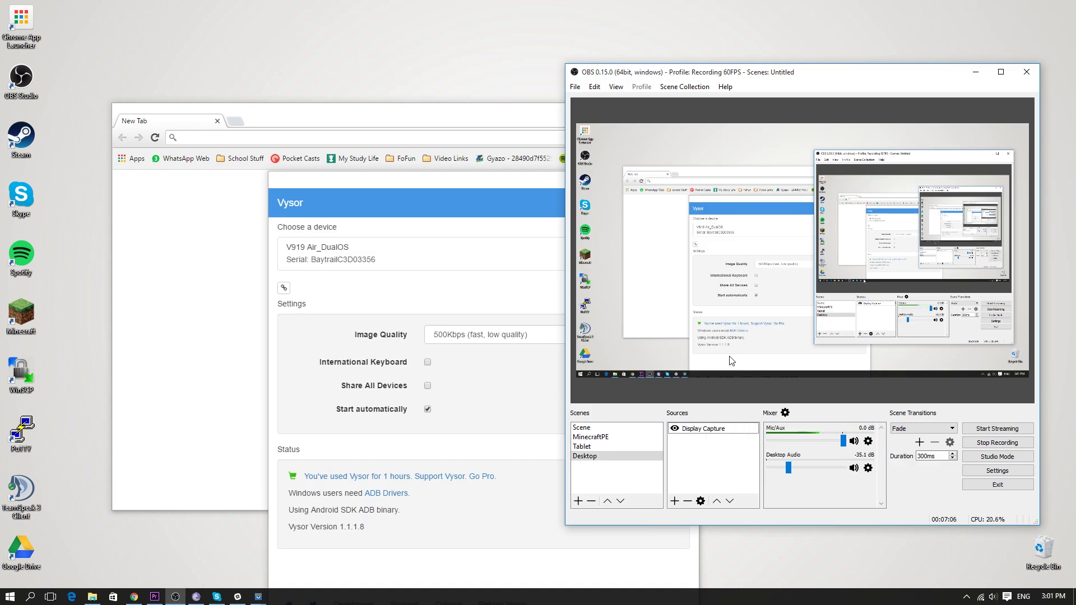
# - Add a new Display Capture source named 'MC PE' to the scene
pyautogui.moveTo(953, 160); pyautogui.dragTo(1075, 314)
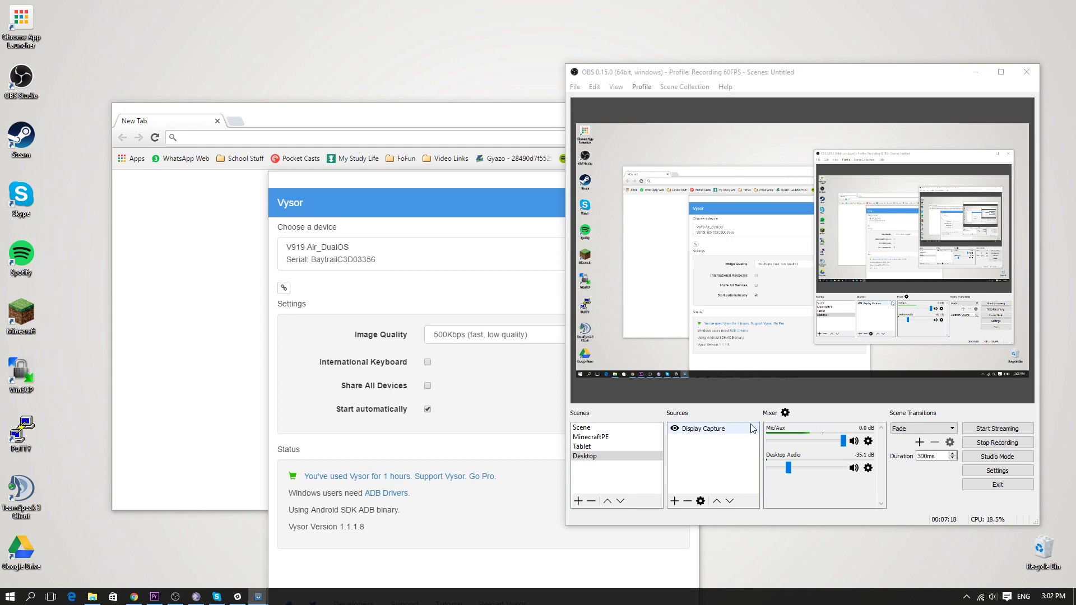
pyautogui.rightClick(709, 440)
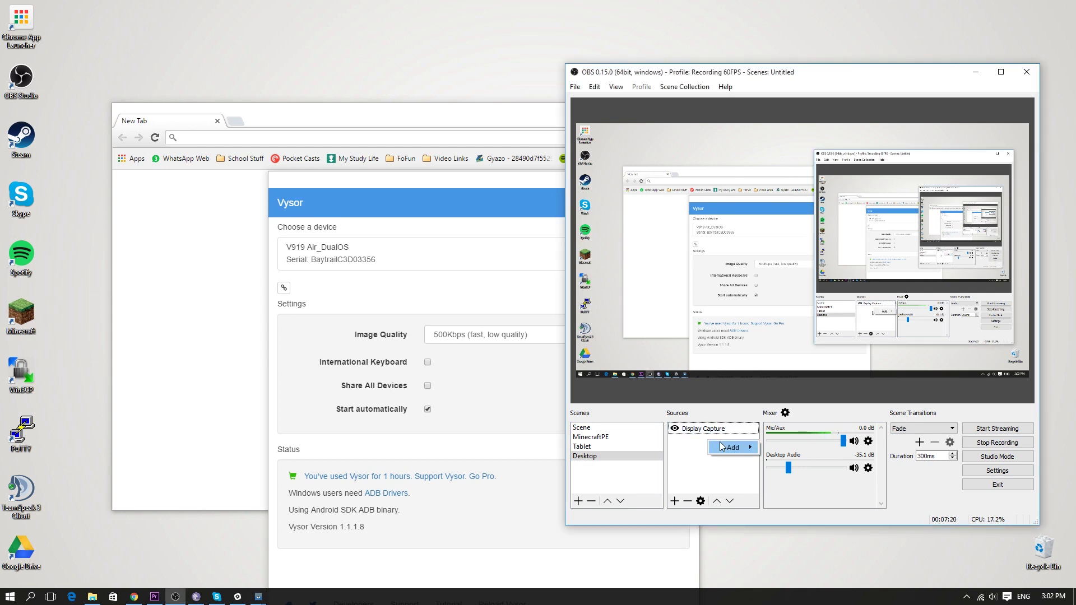
pyautogui.moveTo(730, 449)
pyautogui.click(684, 462)
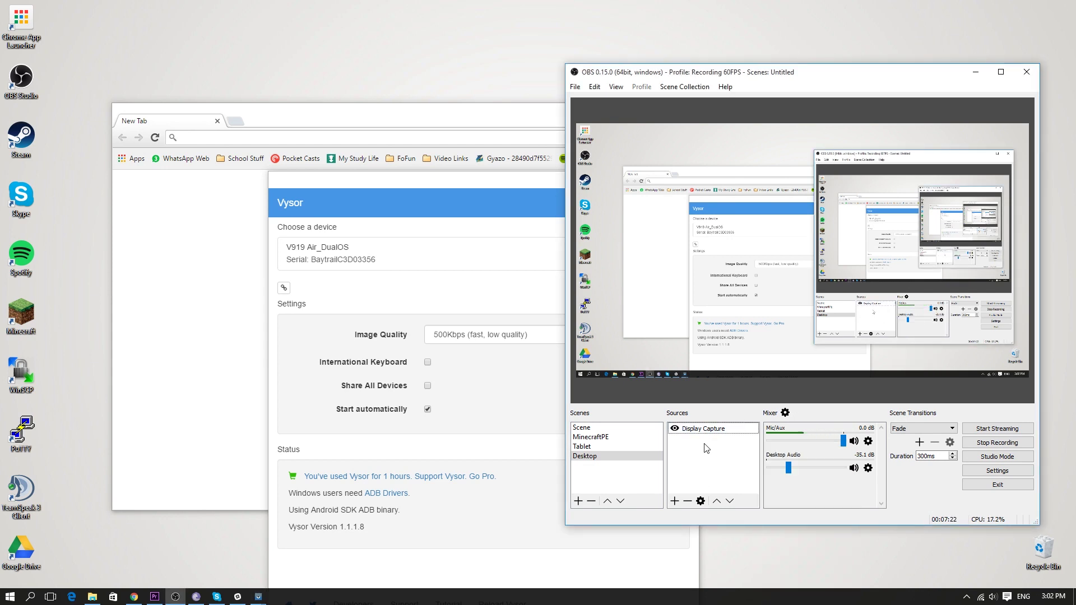
pyautogui.rightClick(703, 448)
pyautogui.moveTo(718, 456)
pyautogui.click(790, 518)
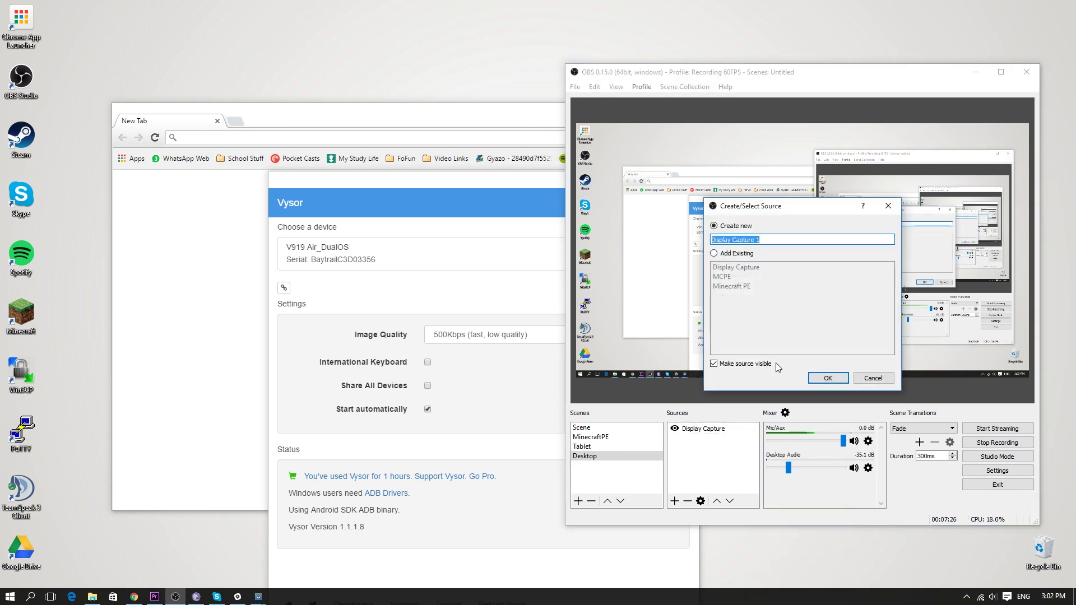
pyautogui.write('MC')
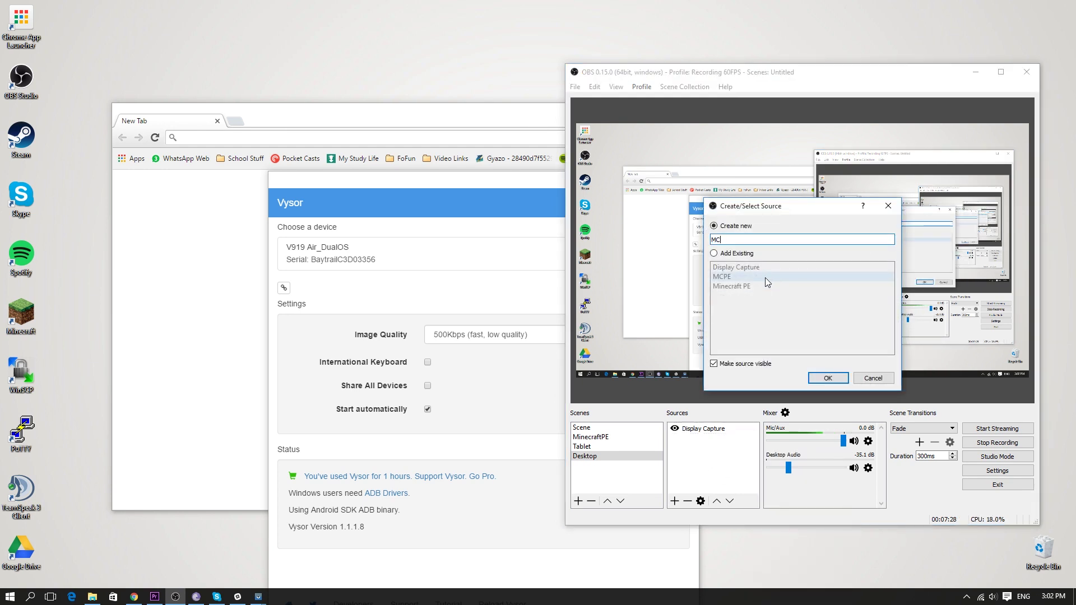
pyautogui.write(' PE')
pyautogui.press('Return')
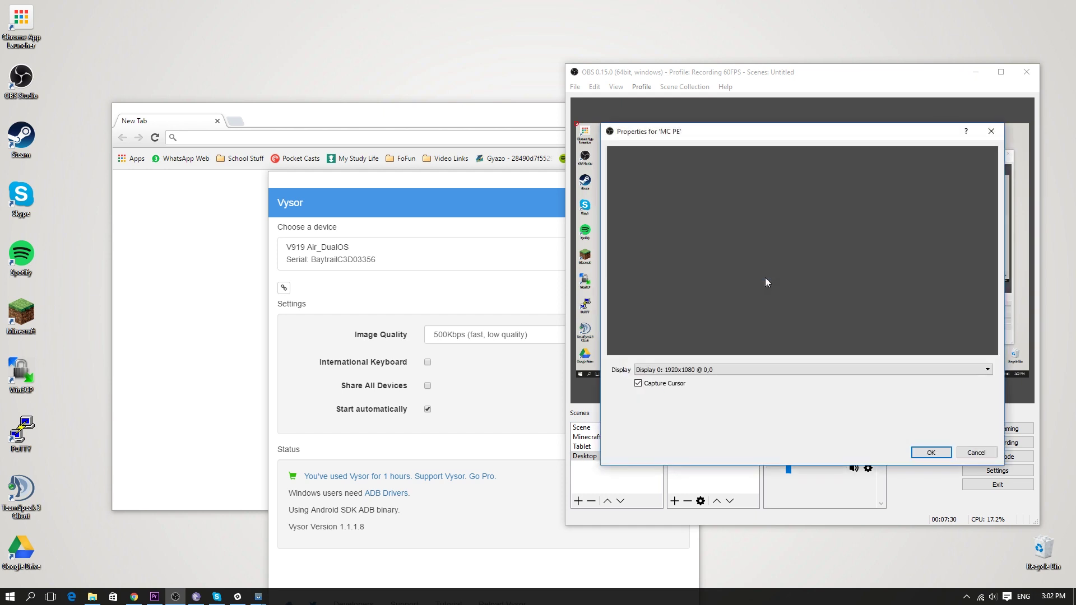
# - Set the MC PE source to capture Display 1 instead of Display 0
pyautogui.moveTo(771, 141); pyautogui.dragTo(755, 153)
pyautogui.click(704, 381)
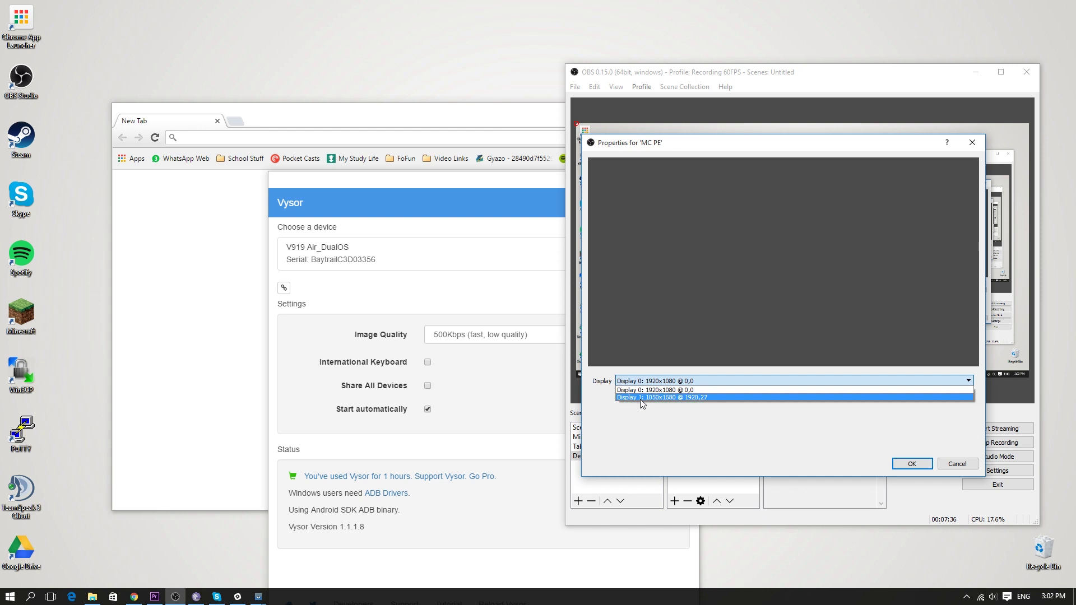
pyautogui.click(640, 398)
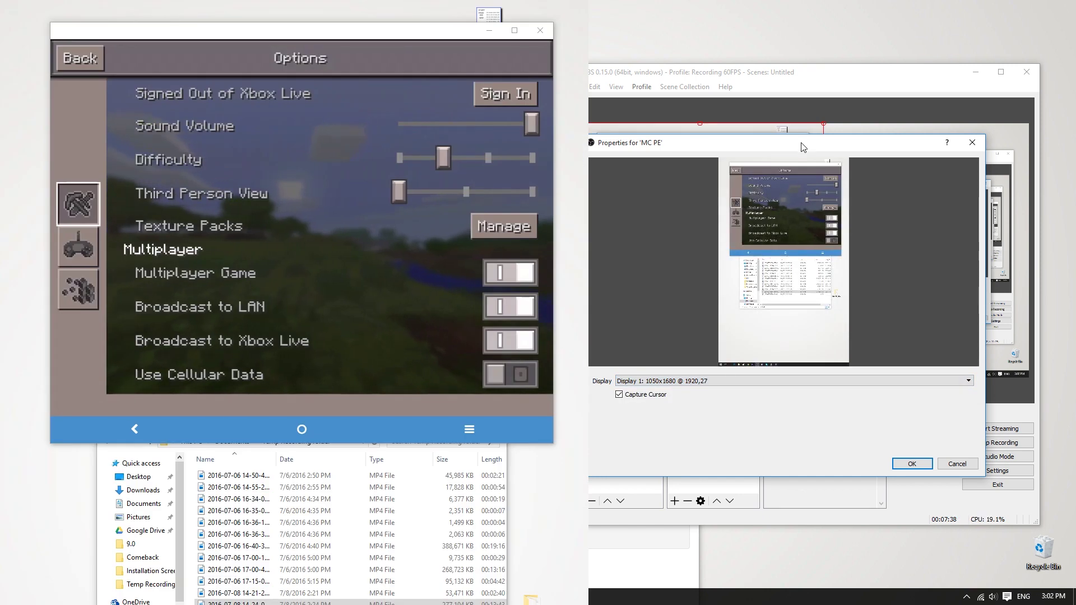
# - Confirm the MC PE properties and adjust the source's size and position in the preview
pyautogui.moveTo(802, 145); pyautogui.dragTo(842, 248)
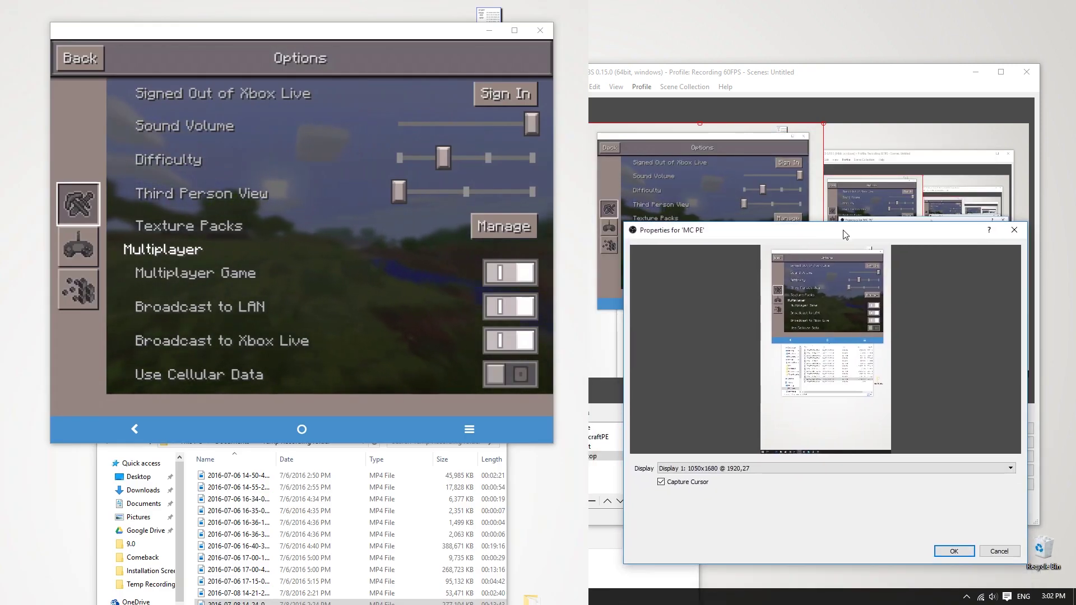
pyautogui.click(954, 548)
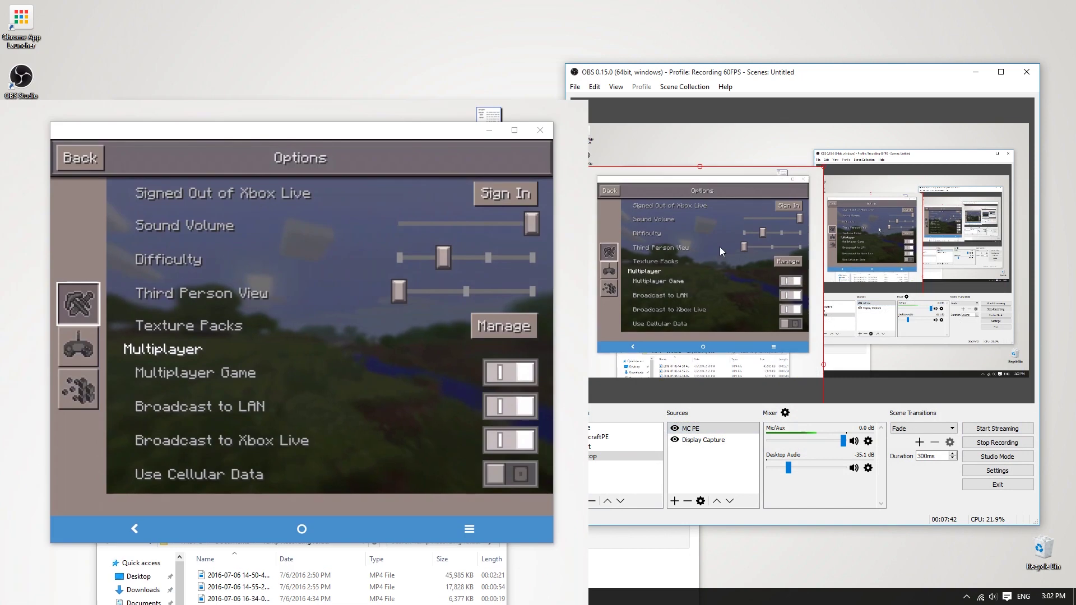
pyautogui.moveTo(700, 124); pyautogui.dragTo(739, 133)
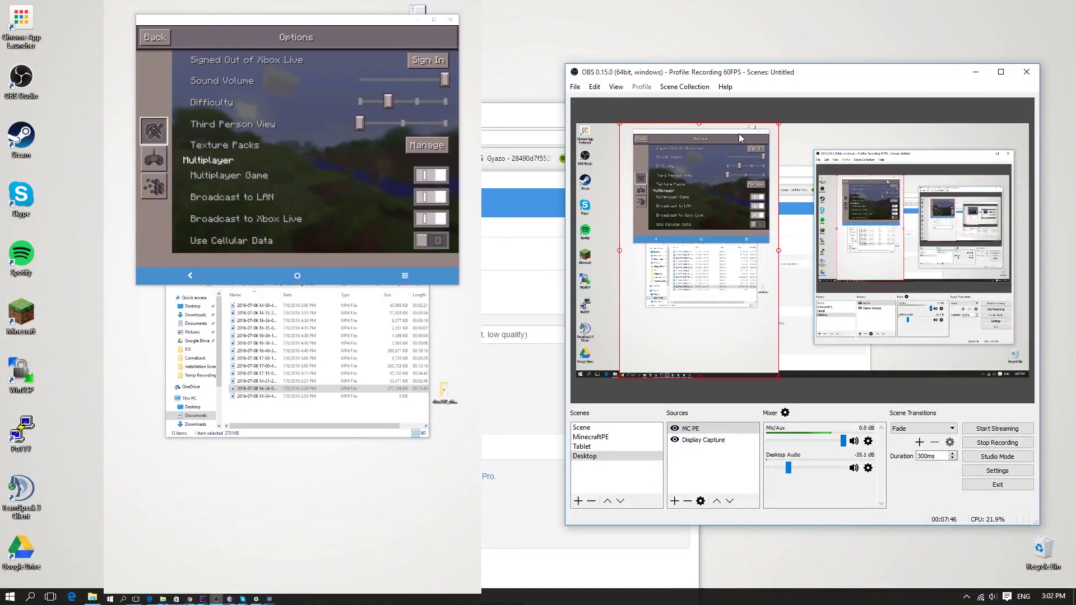
pyautogui.moveTo(726, 193); pyautogui.dragTo(724, 204)
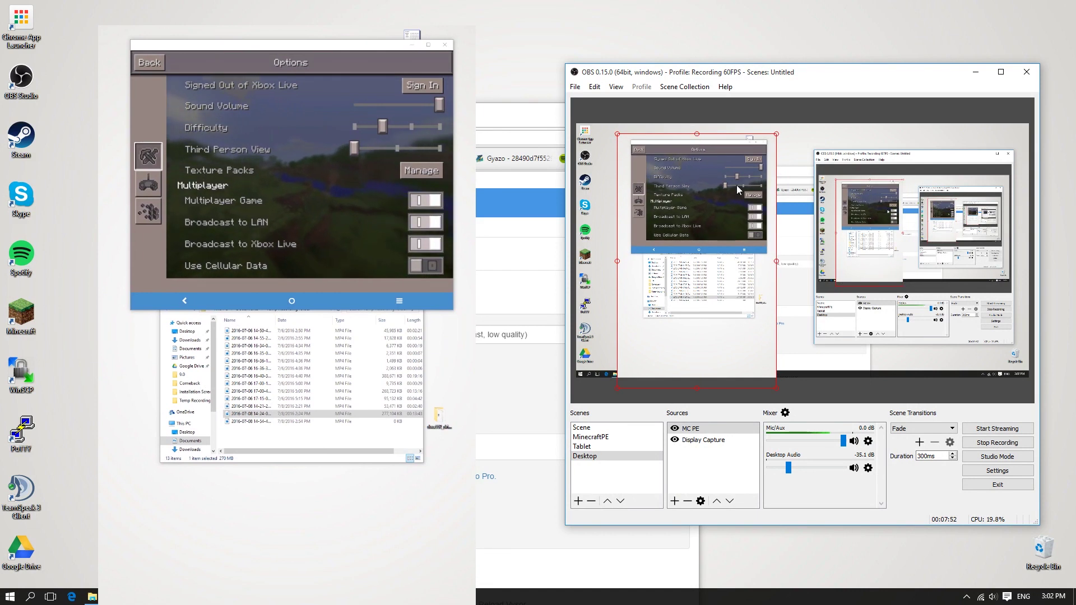
# - Crop MC PE's top, right, left and bottom to the Minecraft window, then enlarge it
pyautogui.moveTo(699, 134); pyautogui.dragTo(698, 147)
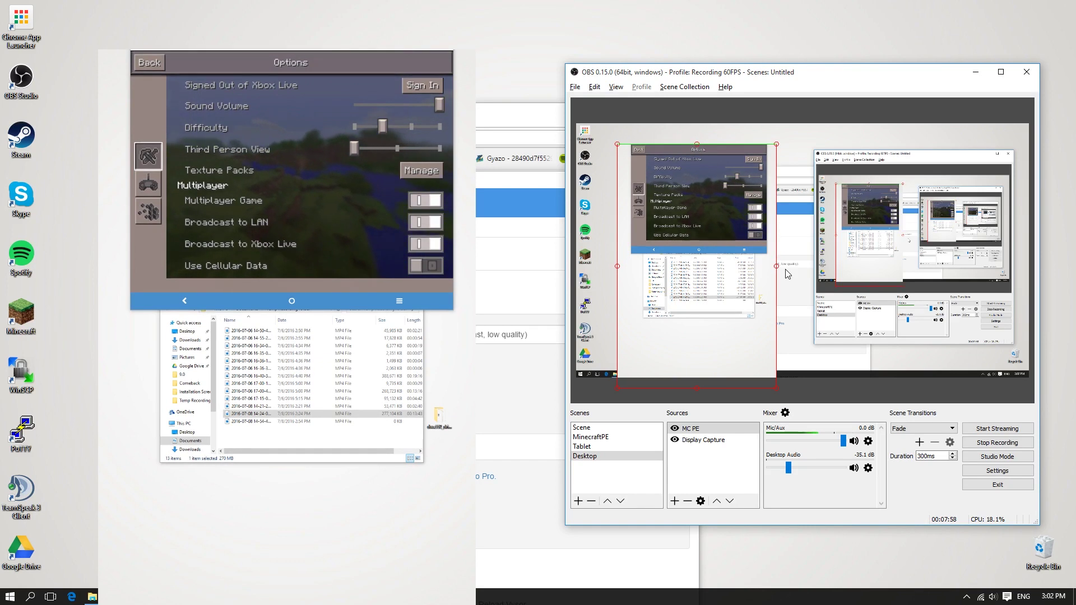
pyautogui.moveTo(779, 268); pyautogui.dragTo(766, 267)
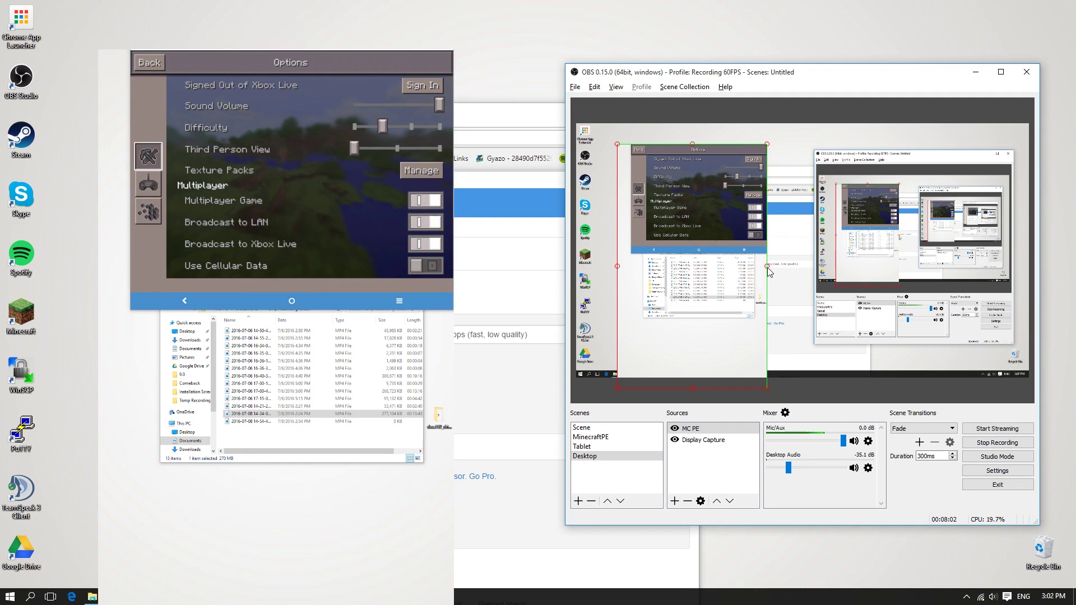
pyautogui.moveTo(617, 266); pyautogui.dragTo(631, 262)
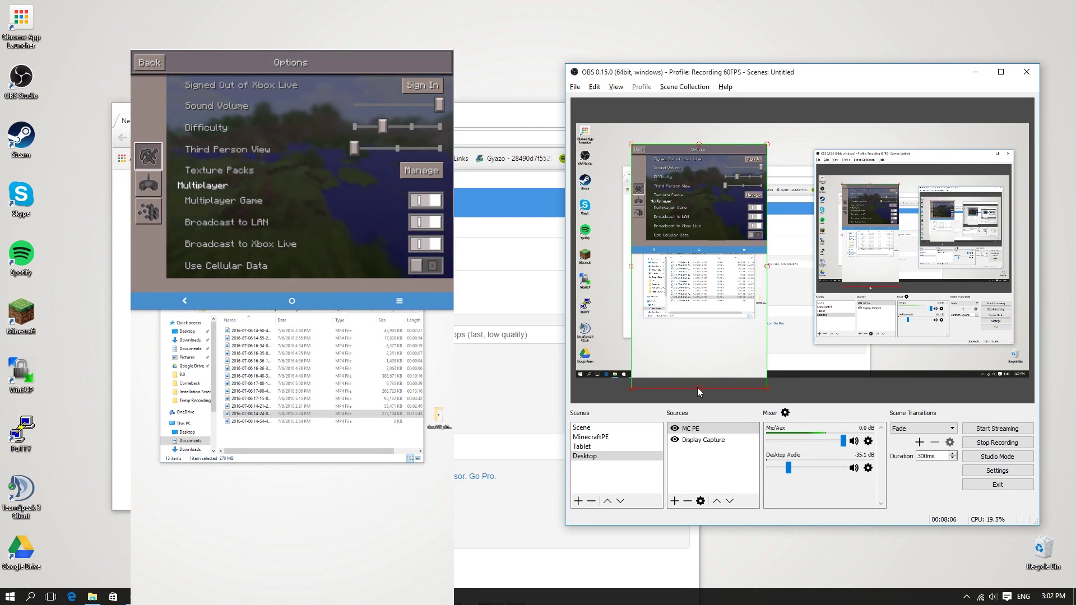
pyautogui.moveTo(698, 388); pyautogui.dragTo(699, 251)
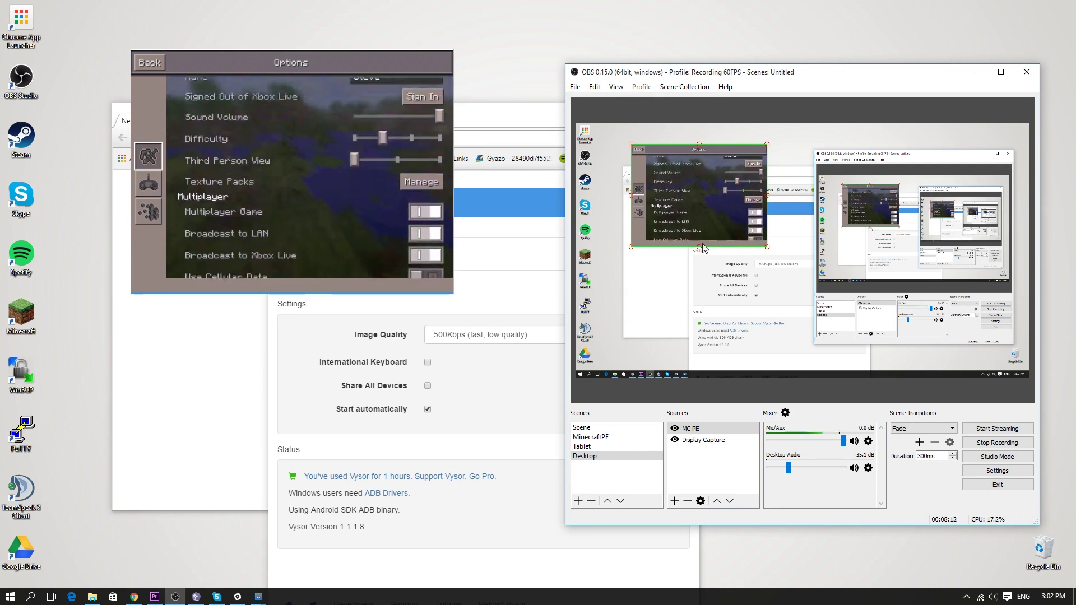
pyautogui.moveTo(768, 144); pyautogui.dragTo(799, 193)
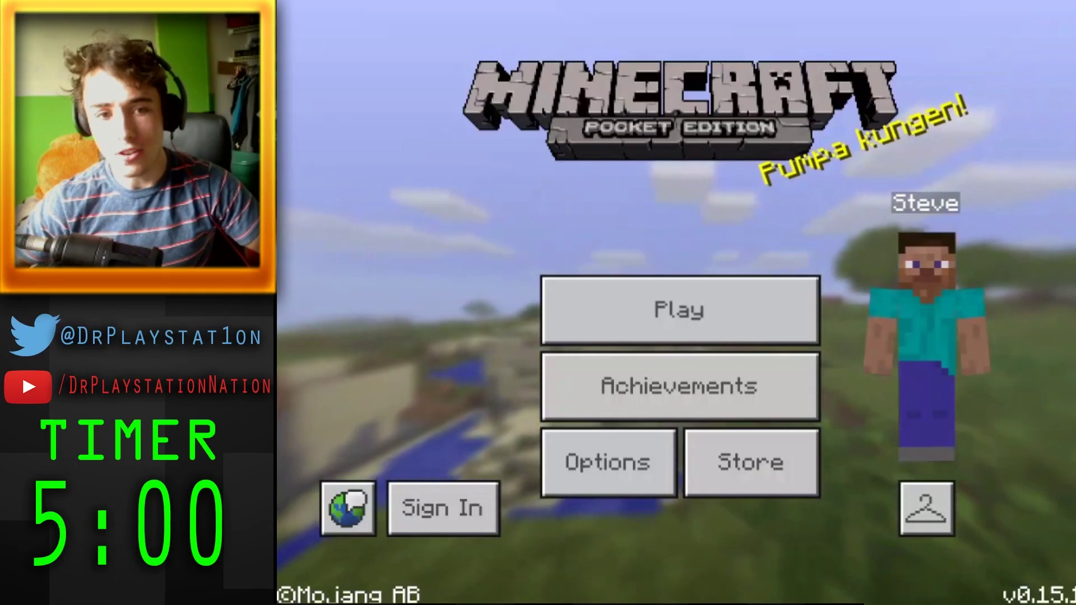
# - Choose Options on the Minecraft Pocket Edition title menu
pyautogui.click(608, 462)
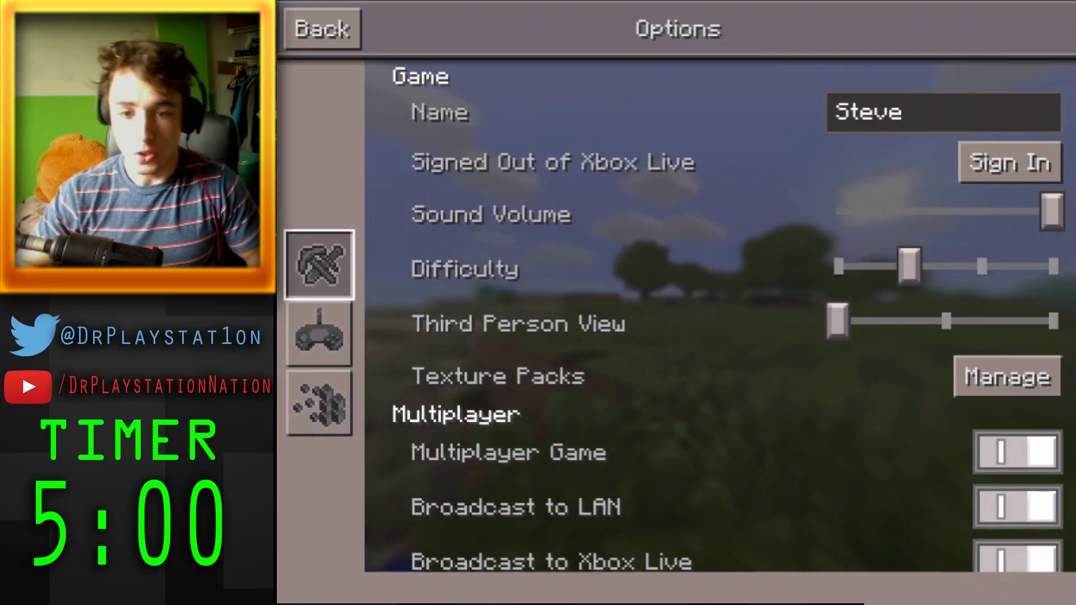